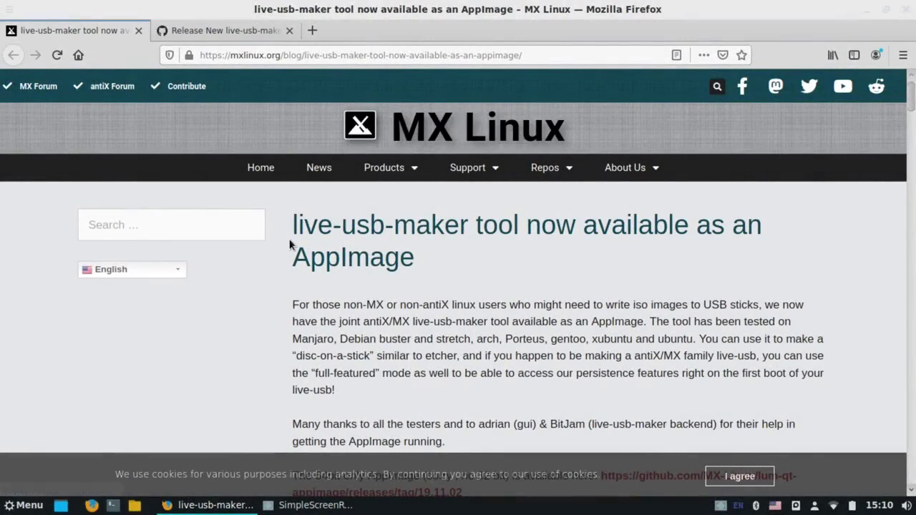
Step: Read through the download page, highlighting the note that there is no 32-bit version
scroll(290, 244, down, 3)
drag(292, 108, 483, 118)
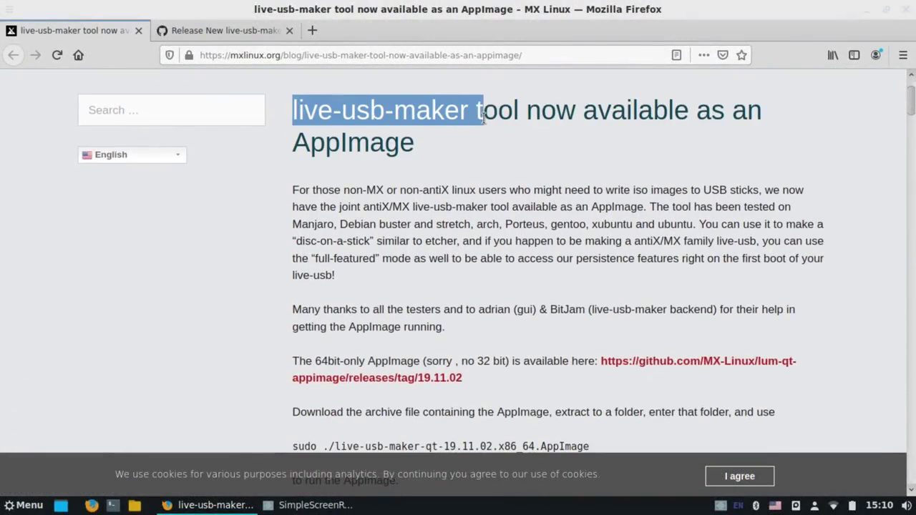
click(305, 123)
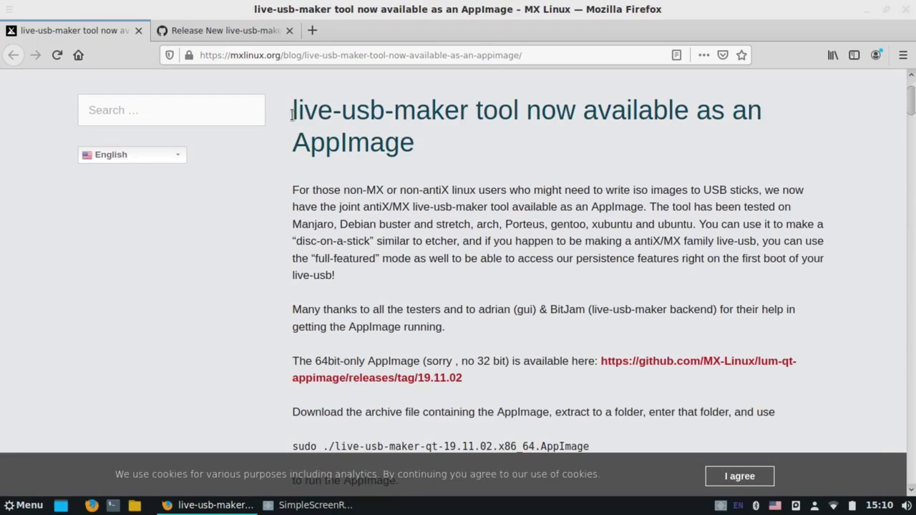
scroll(531, 150, down, 2)
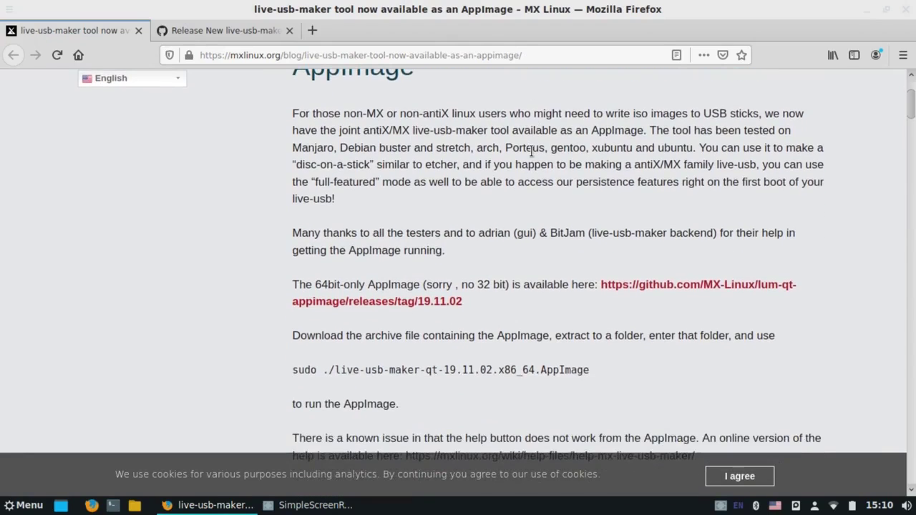
scroll(531, 150, down, 1)
scroll(531, 150, down, 1)
scroll(531, 151, up, 2)
drag(425, 285, 507, 286)
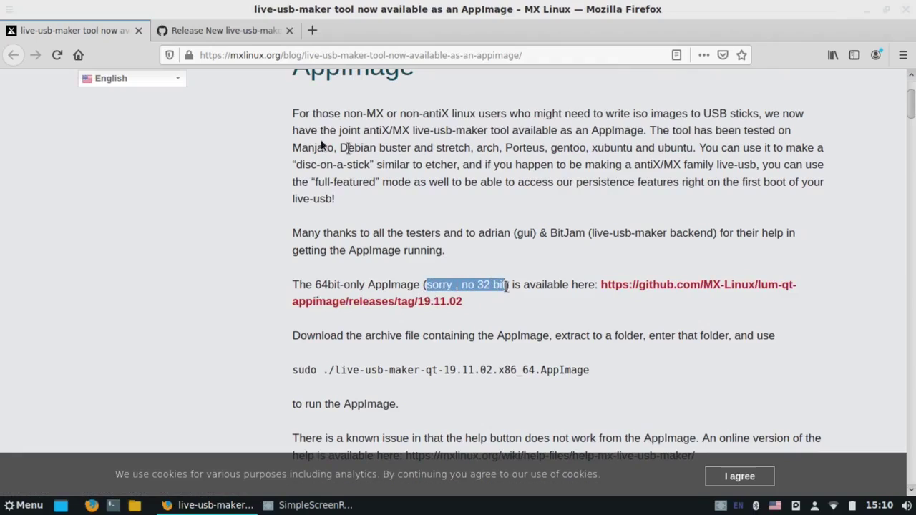
click(566, 299)
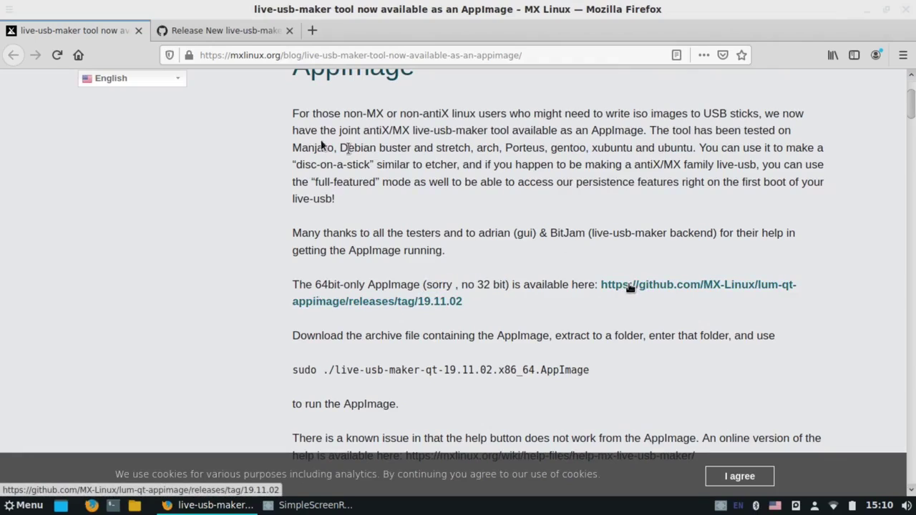
Step: Open the 19.11.02 GitHub release page in a new tab
right_click(630, 287)
click(658, 294)
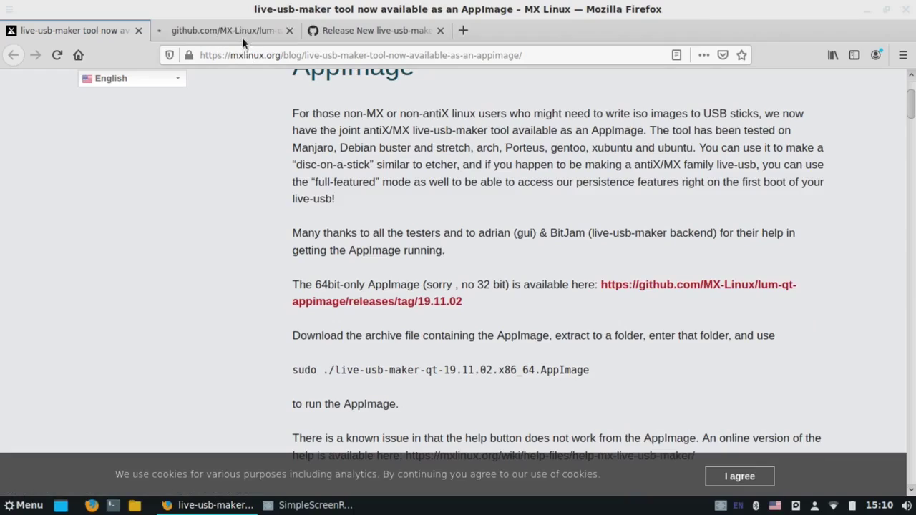
click(242, 41)
scroll(587, 257, down, 3)
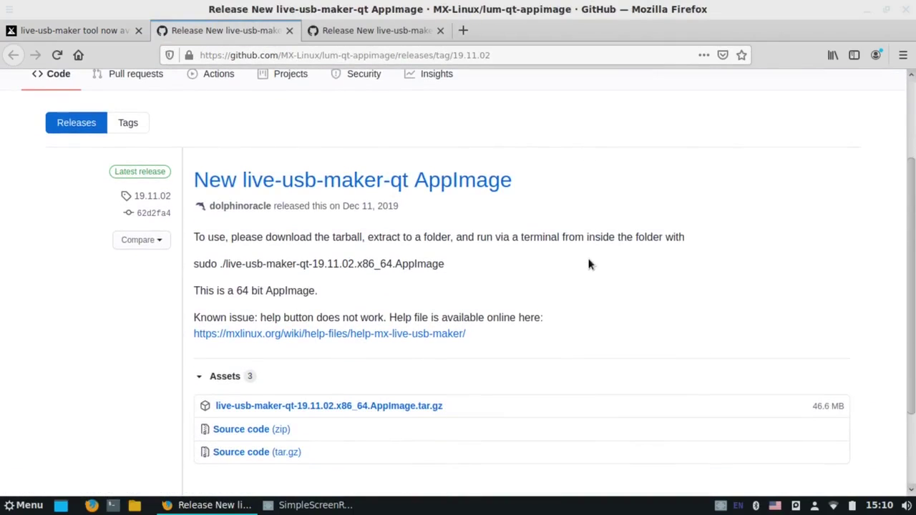
scroll(588, 265, down, 1)
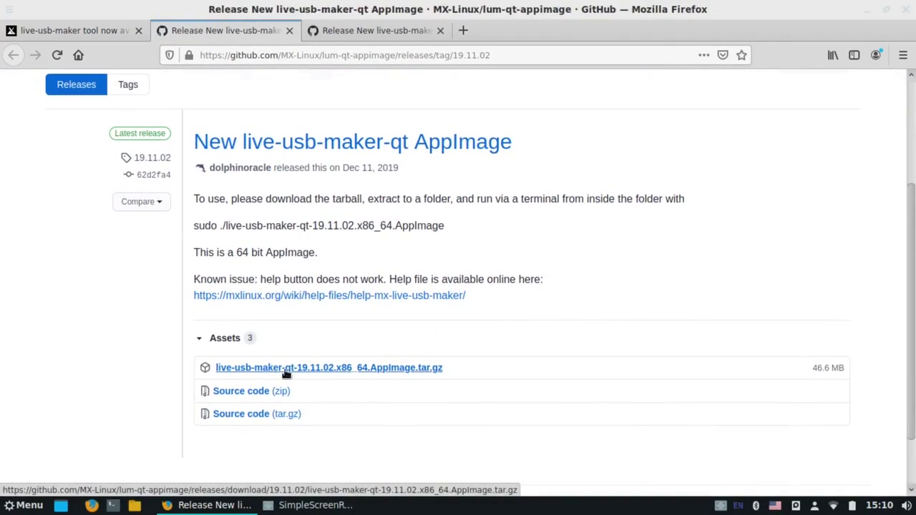
Step: Save the live-usb-maker-qt AppImage tar.gz archive to disk
click(413, 370)
scroll(451, 322, down, 2)
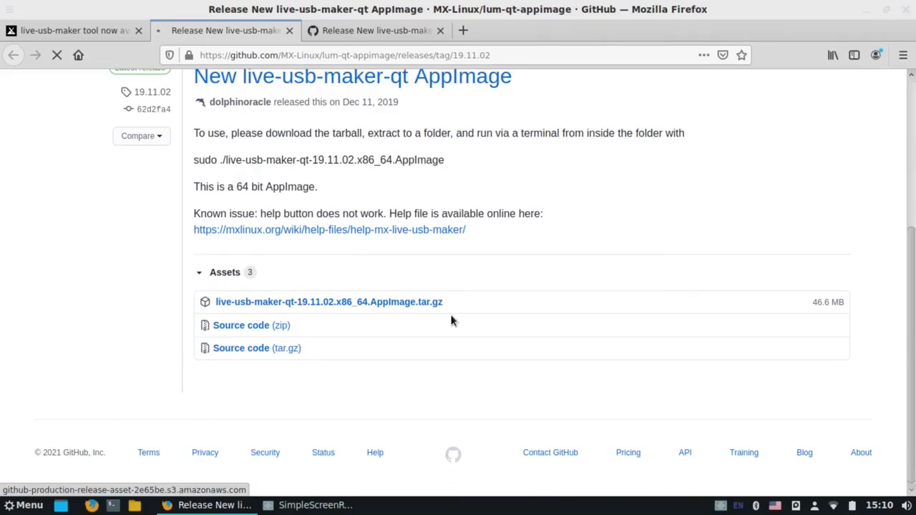
click(377, 289)
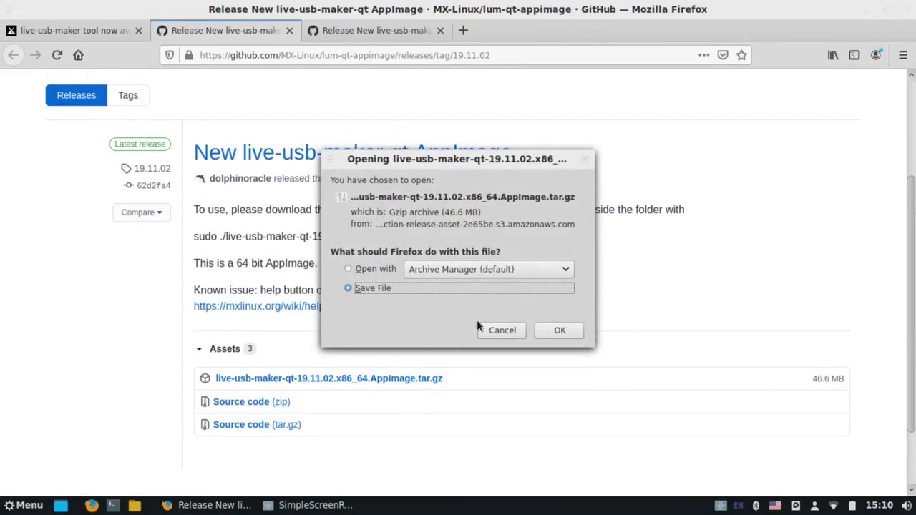
click(551, 330)
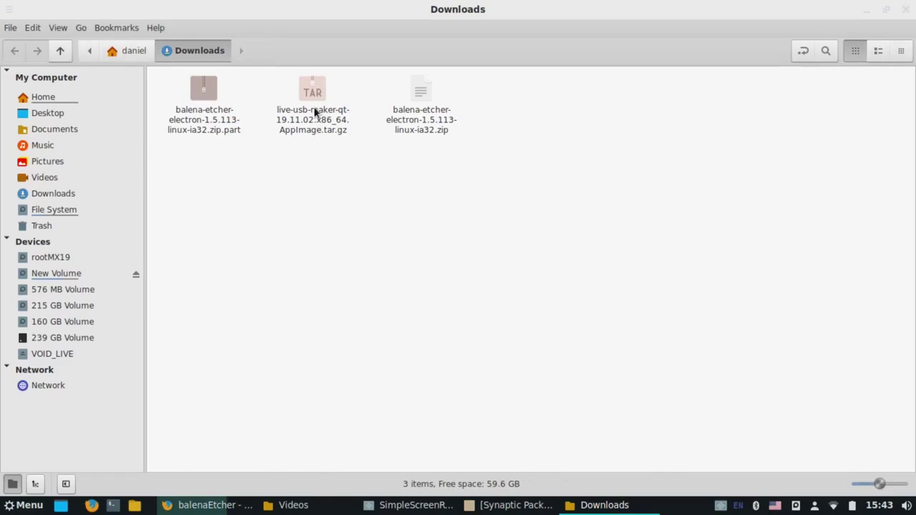
Step: Extract the live-usb-maker-qt tar.gz with Archive Manager into Downloads, then close the viewer
right_click(314, 111)
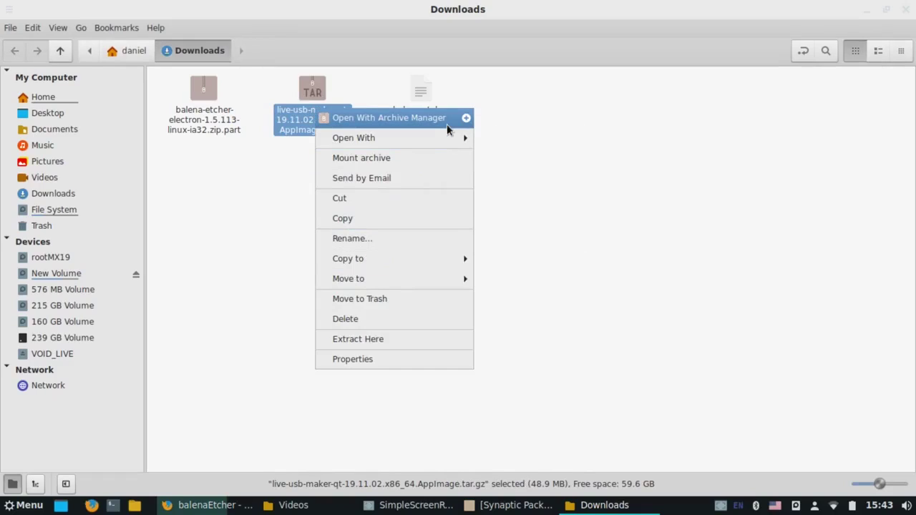
mouse_move(390, 139)
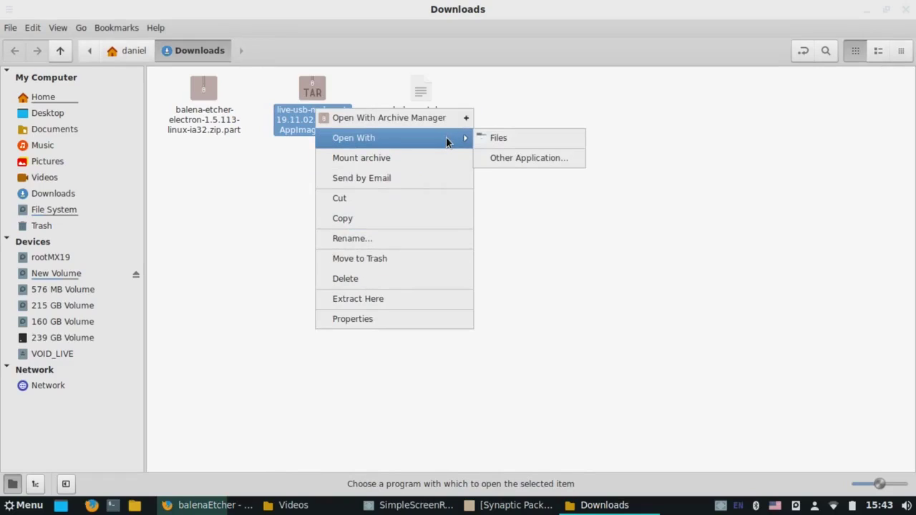
click(450, 120)
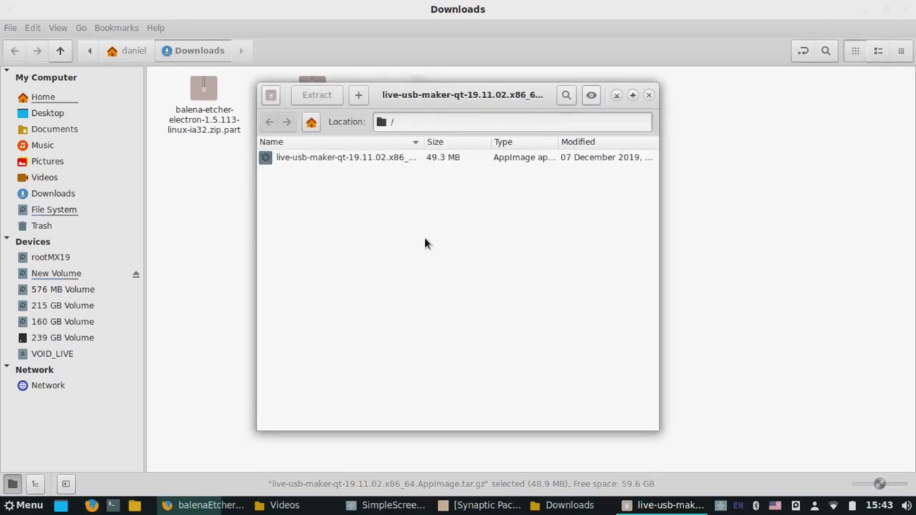
click(319, 95)
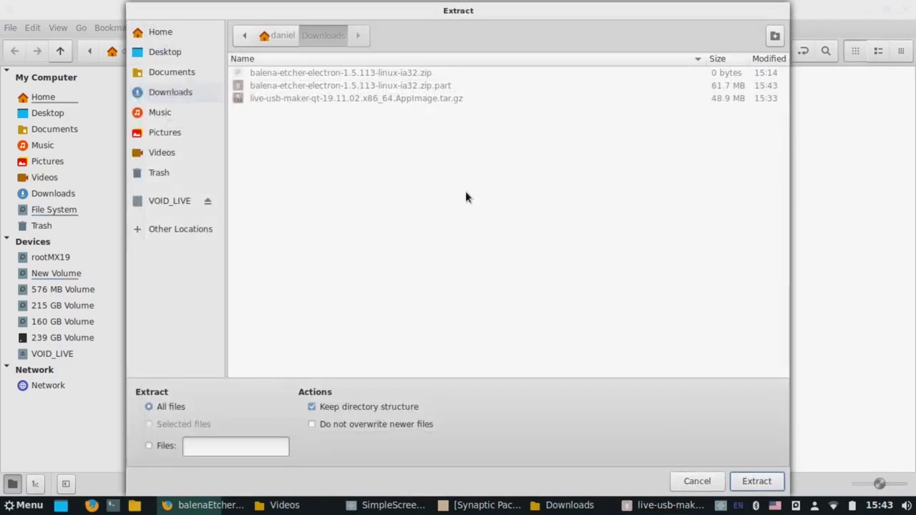
click(746, 481)
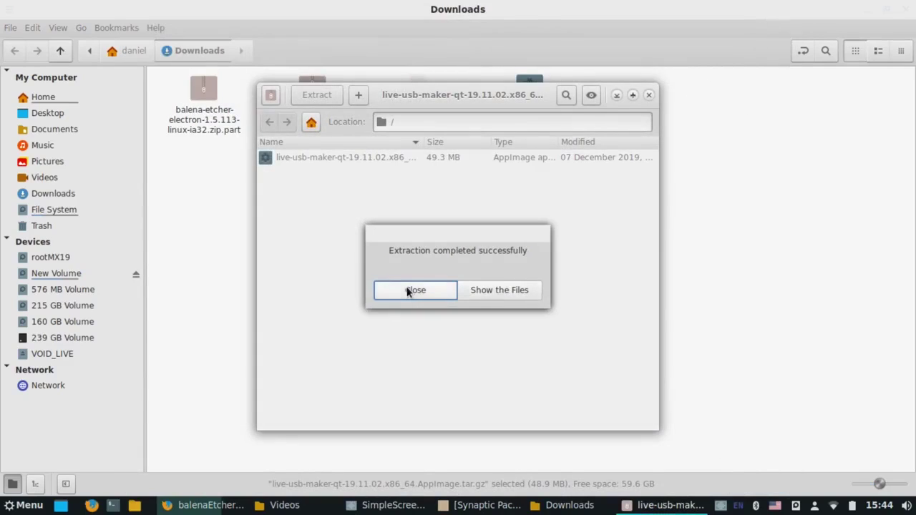
click(411, 290)
click(648, 94)
click(397, 224)
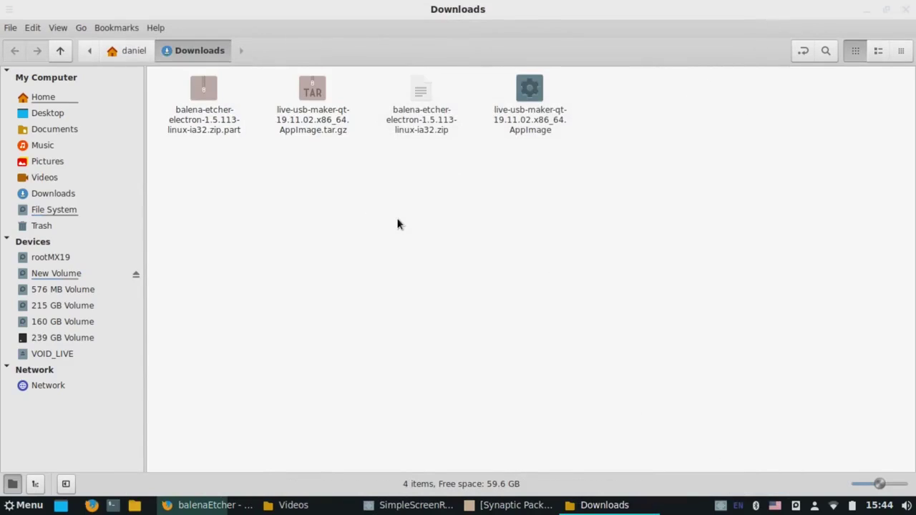
Step: Check the extracted AppImage's Properties to confirm it is allowed to execute
right_click(537, 116)
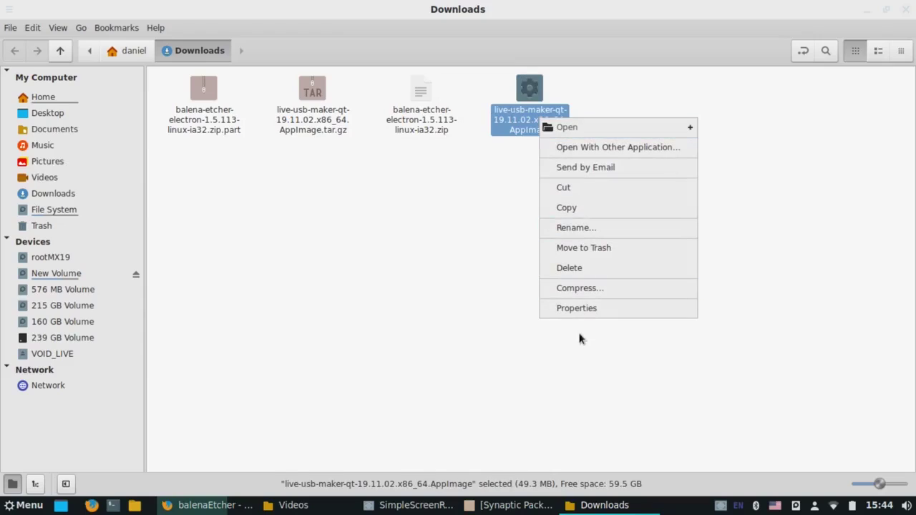
click(596, 307)
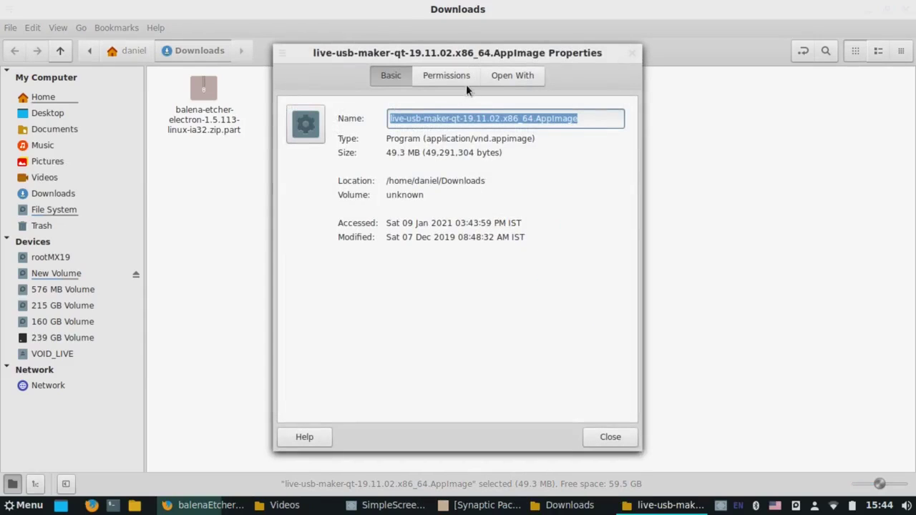
click(465, 79)
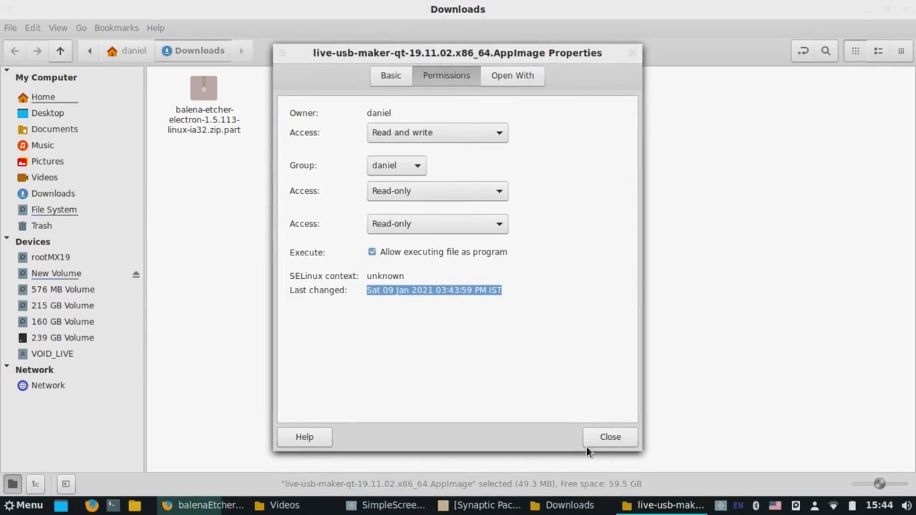
click(631, 445)
Step: Open a terminal in the Downloads folder from its context menu
right_click(467, 193)
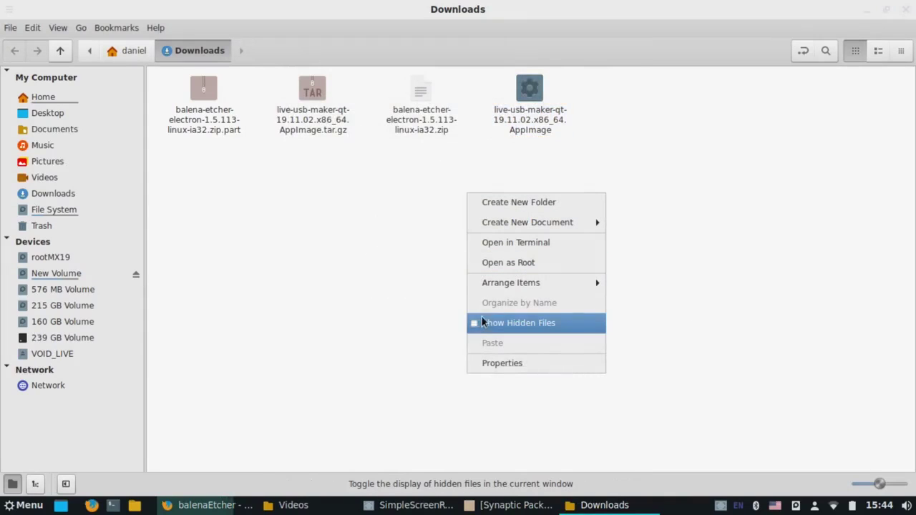
click(432, 277)
right_click(528, 226)
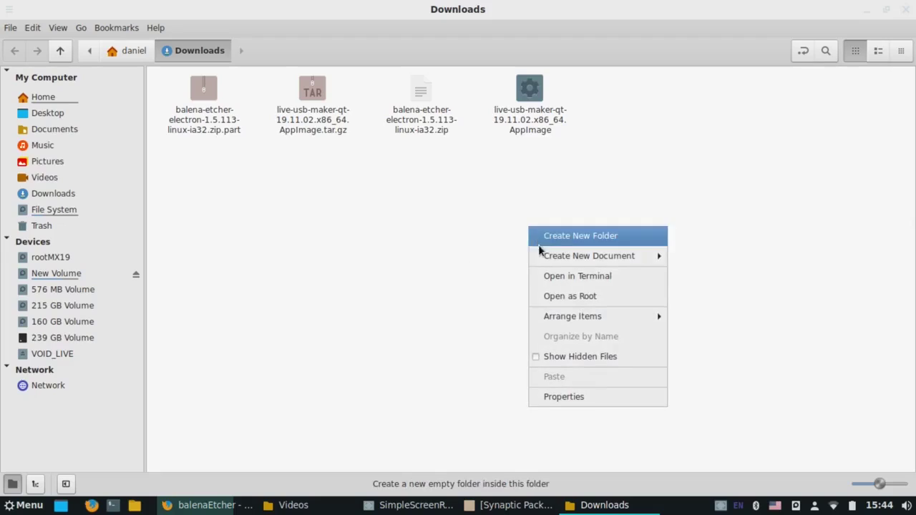
click(551, 279)
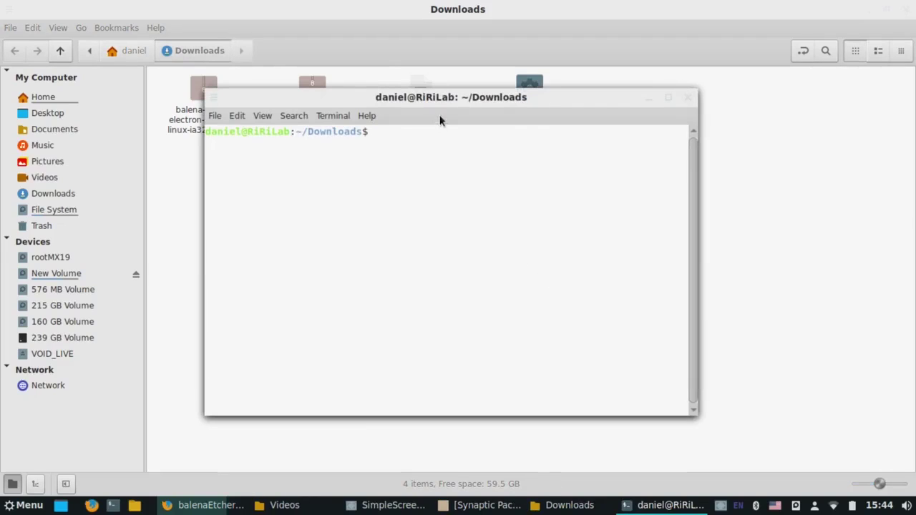
Step: Run sudo ./live-usb-maker-qt AppImage (tab-completed) and enter the account password
drag(483, 148, 571, 182)
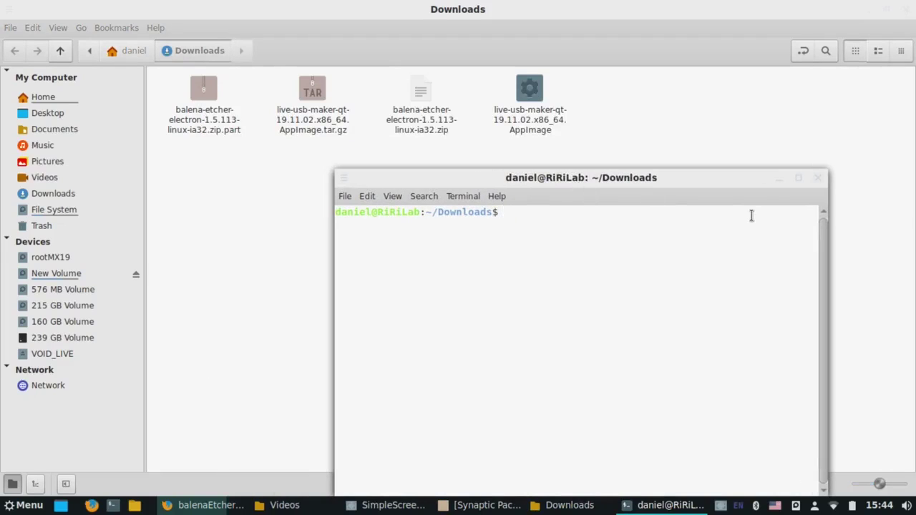
key(Return)
text(sudo )
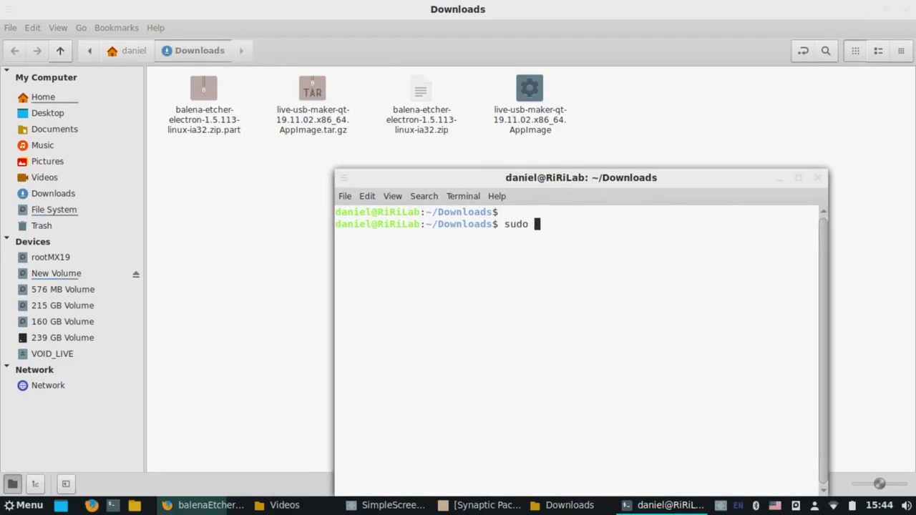
text(./li)
key(BackSpace)
key(BackSpace)
text(li)
key(Tab)
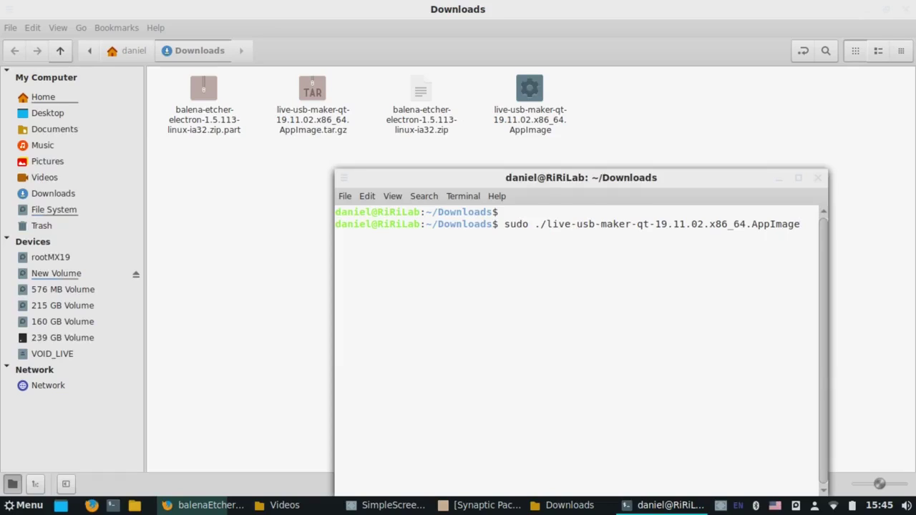
key(Return)
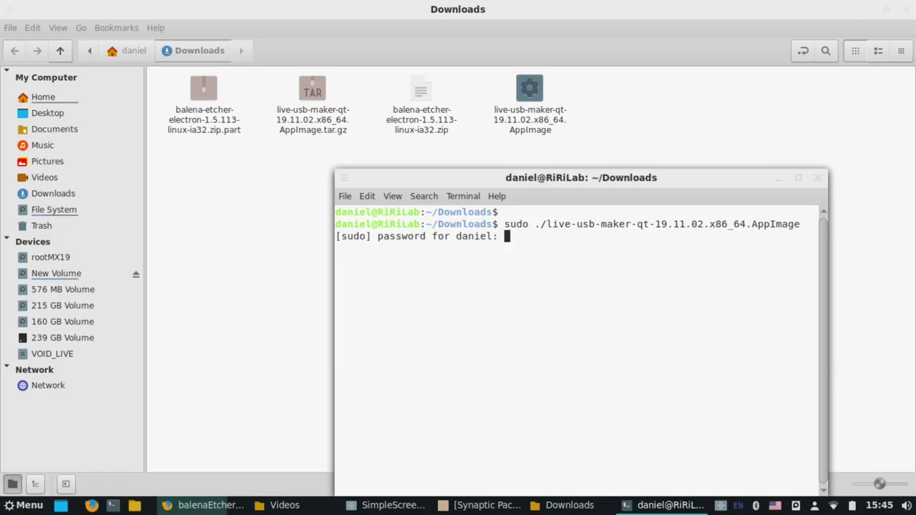
key(Return)
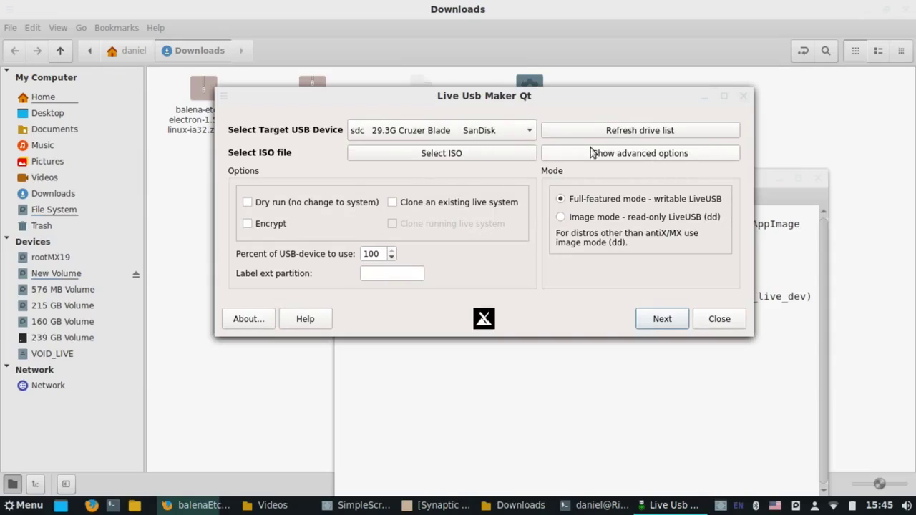
Step: Browse the ISO picker to /media/daniel/New Volume/LinuxOs
click(489, 154)
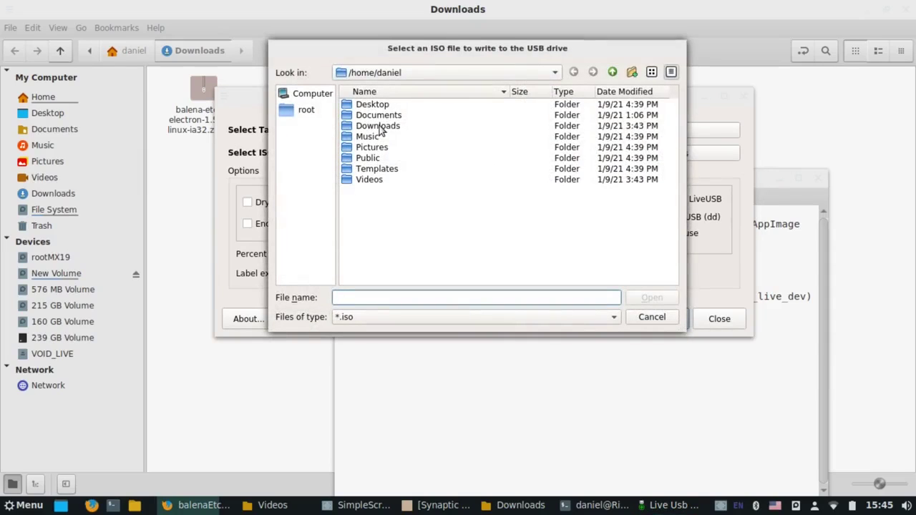
double_click(379, 127)
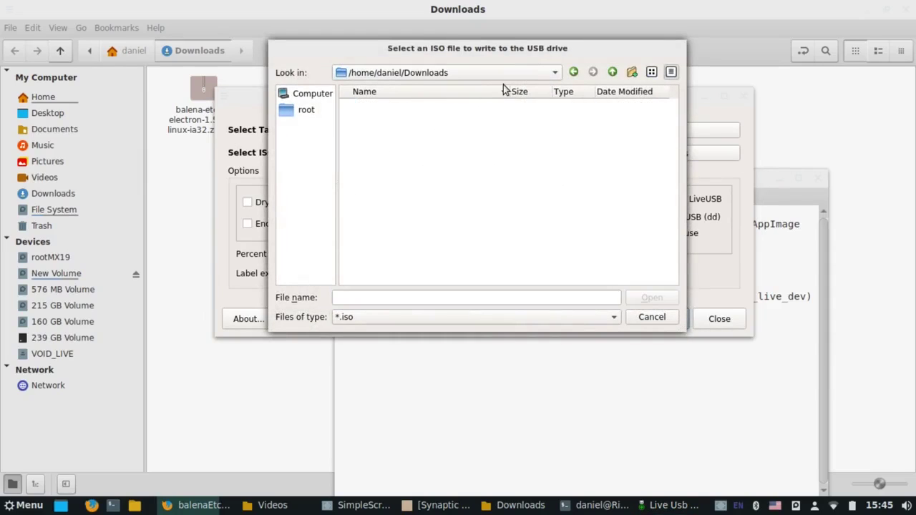
click(405, 74)
click(384, 117)
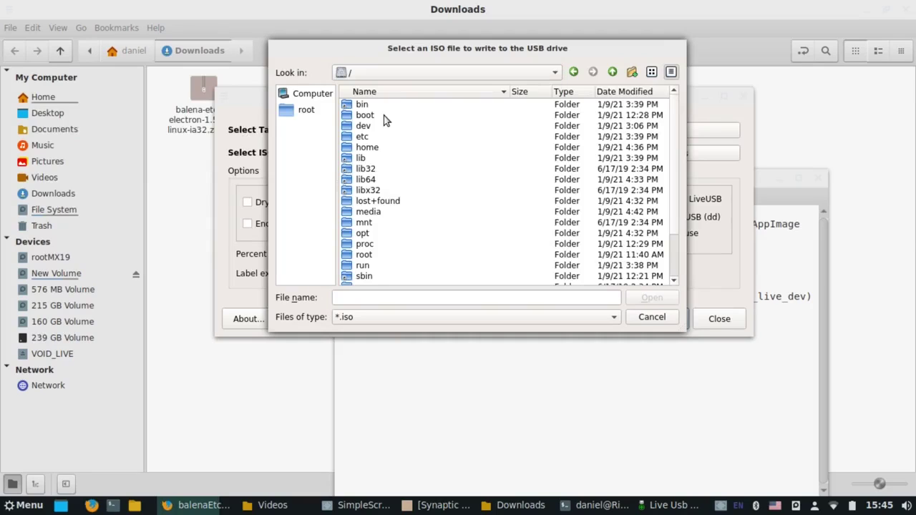
double_click(368, 211)
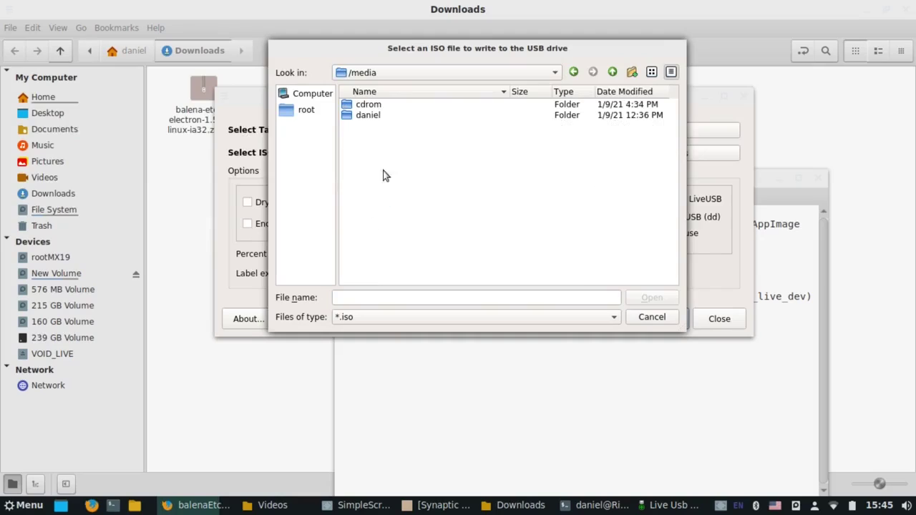
double_click(368, 115)
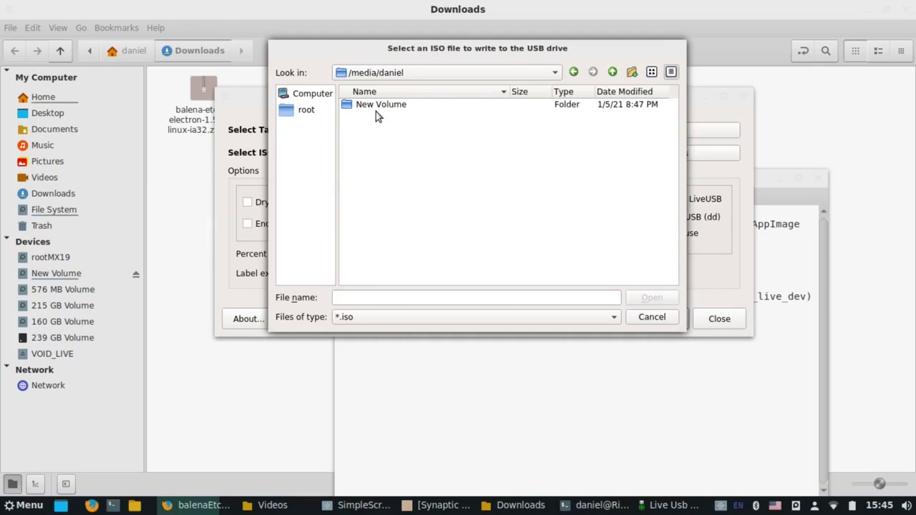
double_click(388, 106)
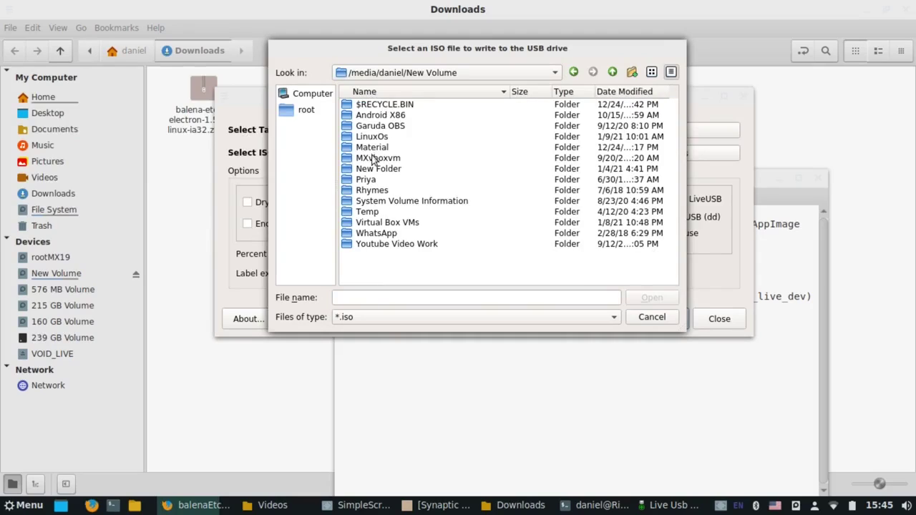
click(372, 137)
double_click(372, 138)
Step: Choose MX-19.3_base_386.iso as the source ISO, then try read-only image mode
scroll(494, 171, down, 2)
scroll(495, 171, down, 3)
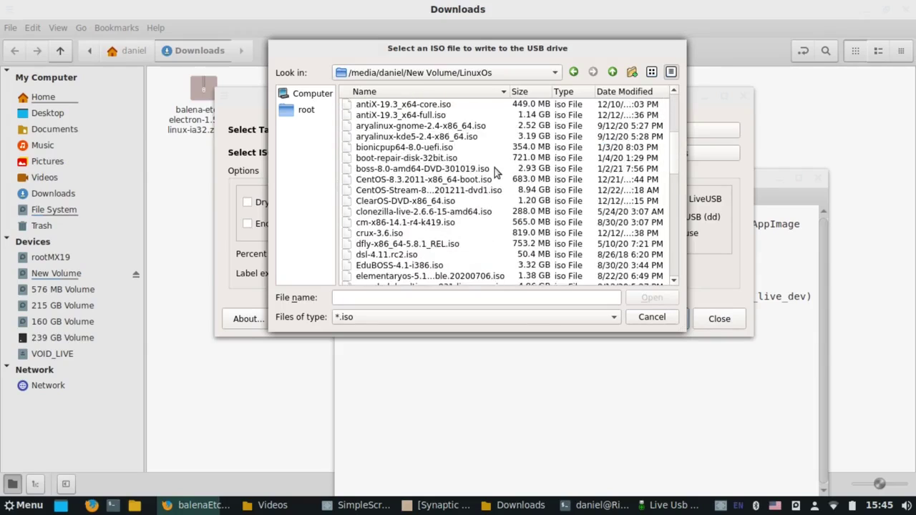
scroll(494, 172, down, 4)
scroll(494, 172, down, 2)
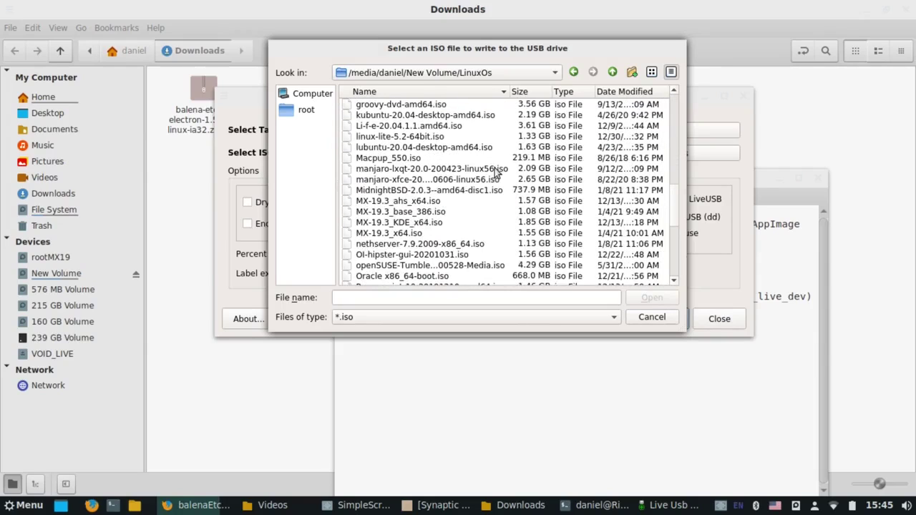
click(420, 212)
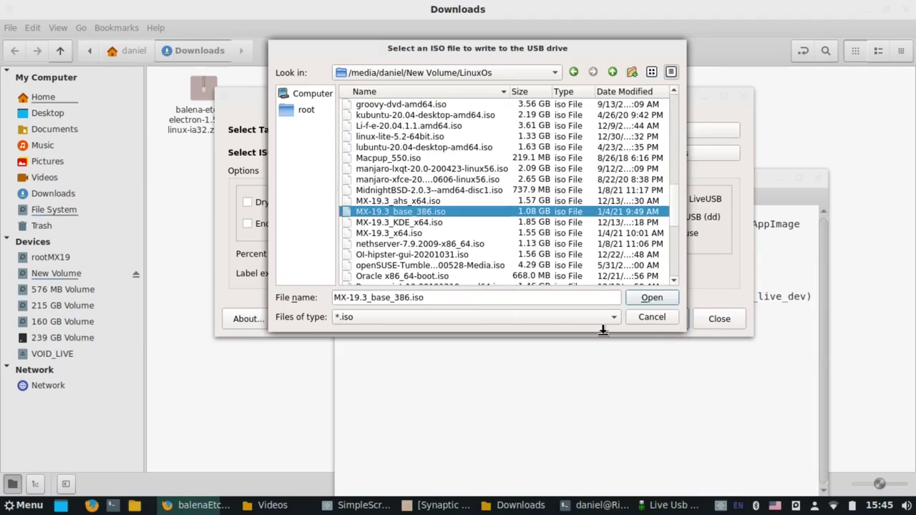
click(653, 298)
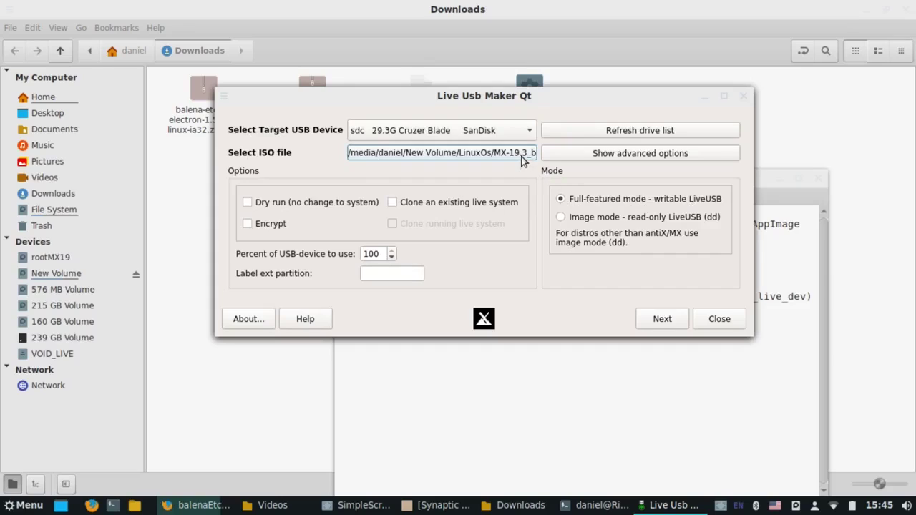
click(572, 217)
Step: Return to full-featured mode and start writing MX-19.3 to the 29.3G SanDisk drive
click(634, 201)
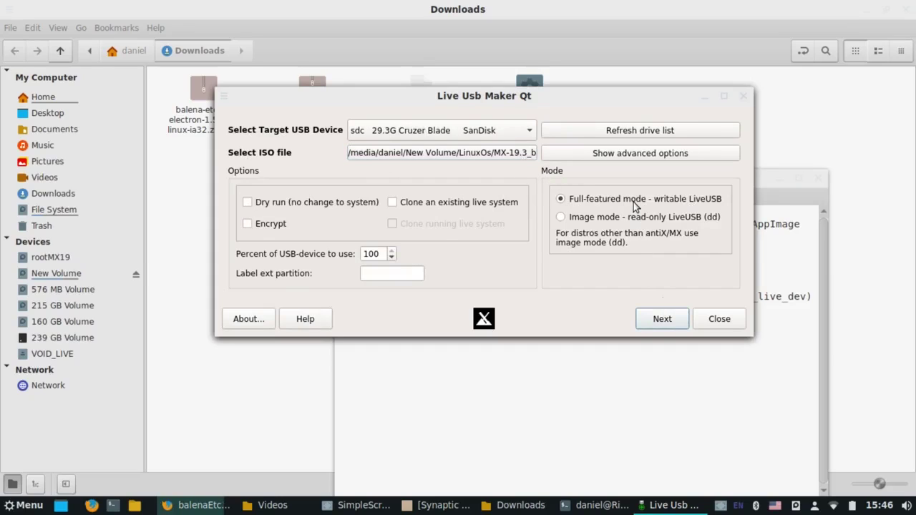
click(680, 322)
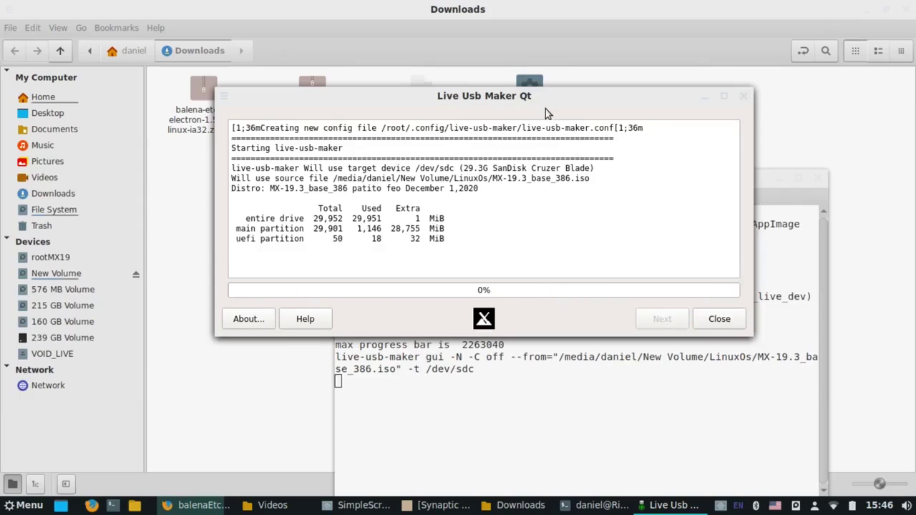